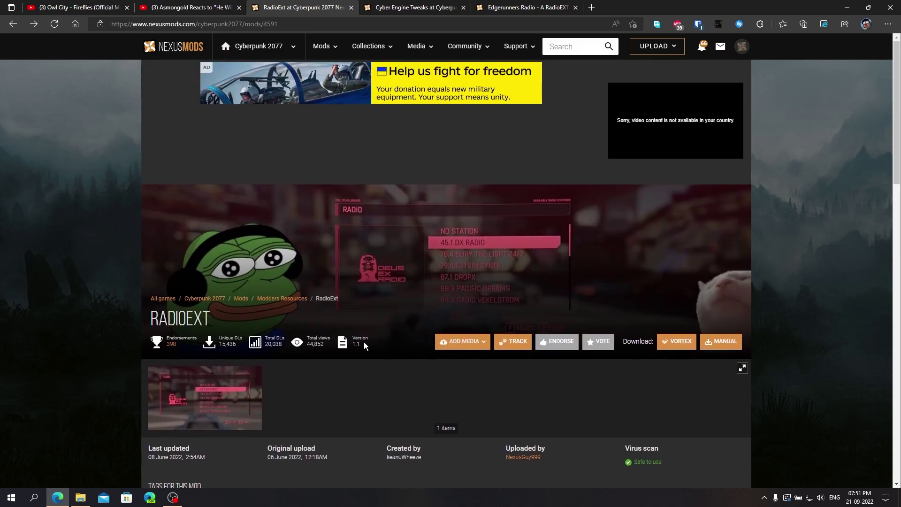
Step: Highlight and clear the RADIOEXT mod title, then bring up File Explorer on the Games XD folder
{"action": "scroll", "coordinate": [364, 341], "scroll_direction": "down", "scroll_amount": 2}
{"action": "left_click_drag", "start_coordinate": [213, 246], "coordinate": [152, 244]}
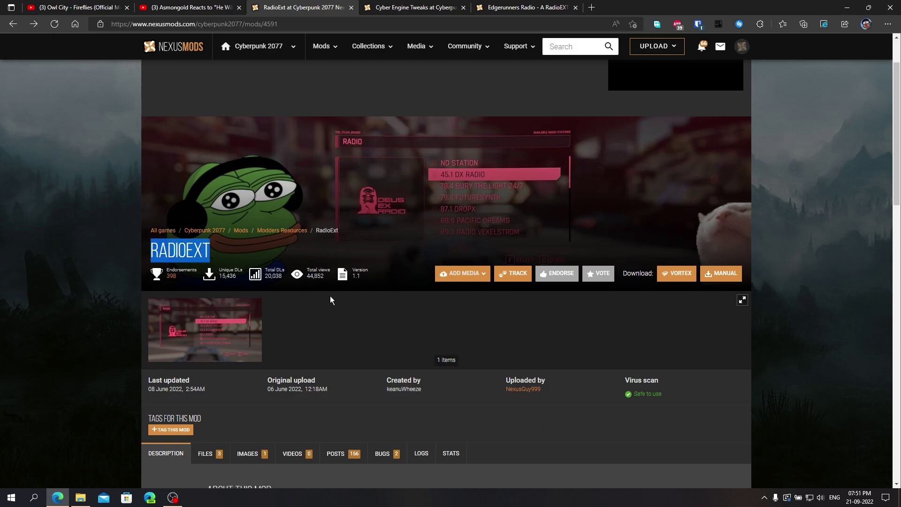
{"action": "left_click", "coordinate": [336, 311]}
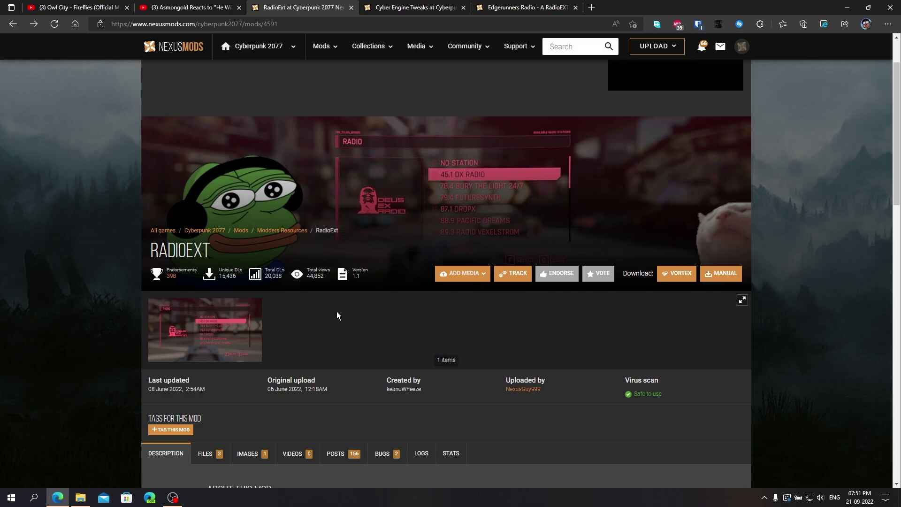
{"action": "left_click", "coordinate": [80, 498]}
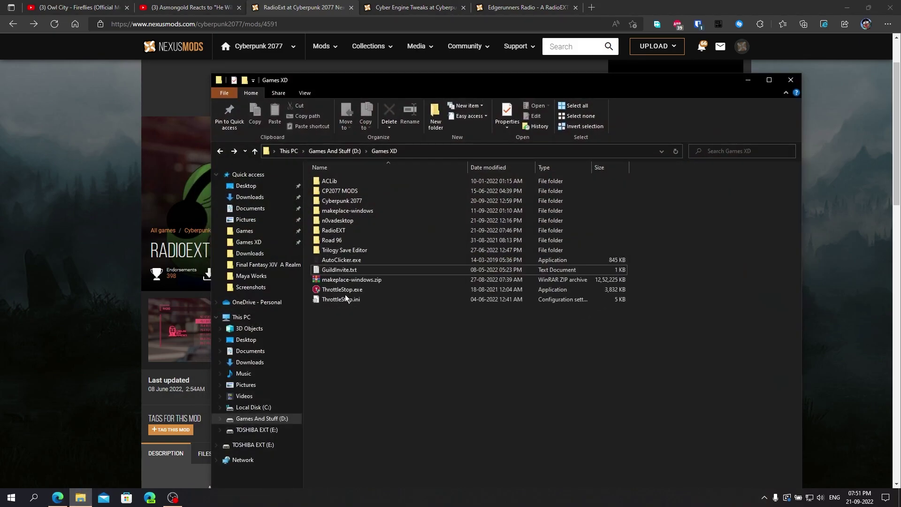
Step: Browse into Cyberpunk 2077\tools, briefly select redmod, then switch back to the RadioExt mod page
{"action": "double_click", "coordinate": [361, 200]}
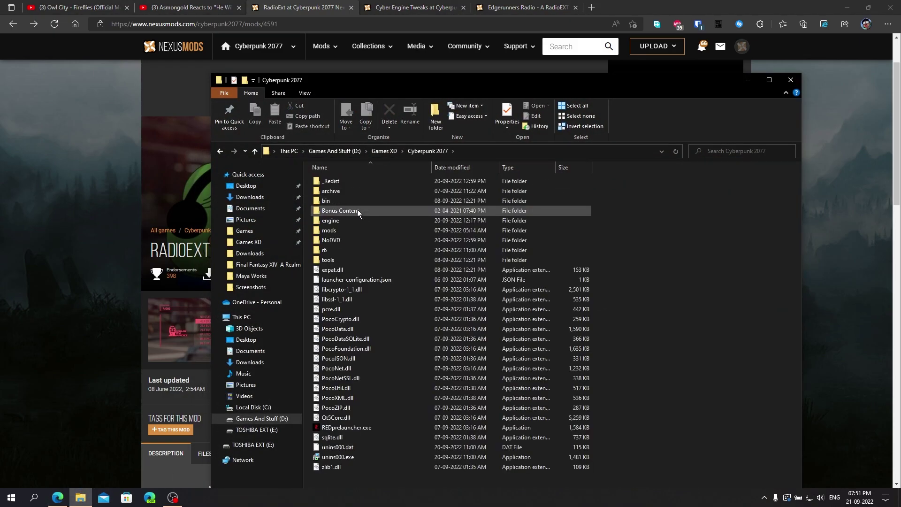
{"action": "double_click", "coordinate": [351, 256]}
{"action": "left_click_drag", "start_coordinate": [347, 226], "coordinate": [373, 180]}
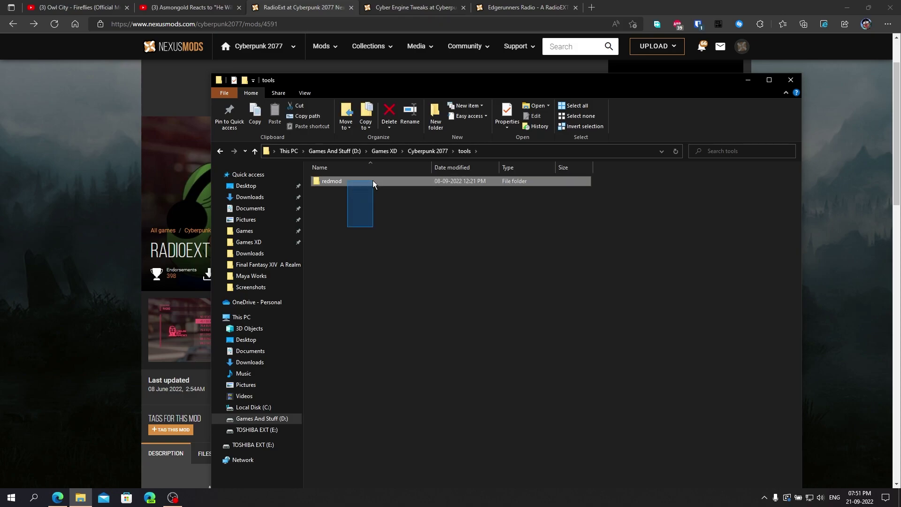
{"action": "left_click_drag", "start_coordinate": [372, 180], "coordinate": [372, 181]}
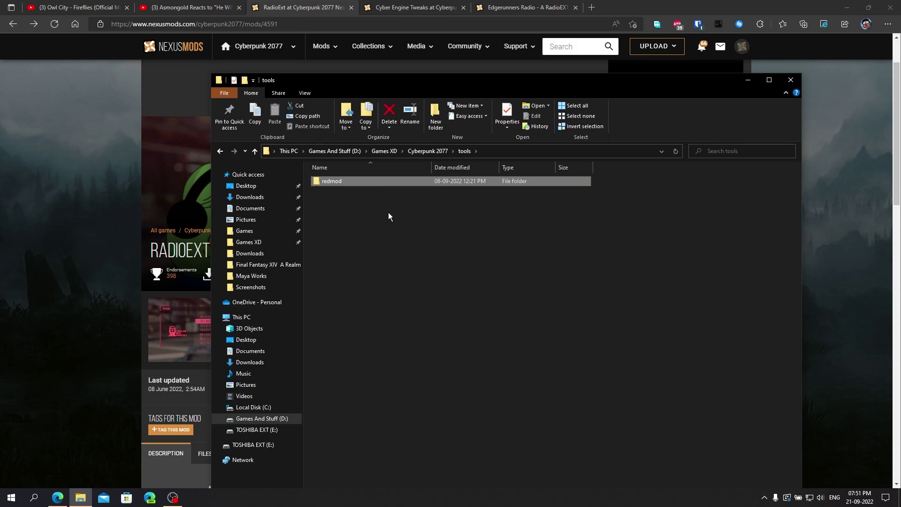
{"action": "left_click", "coordinate": [387, 212]}
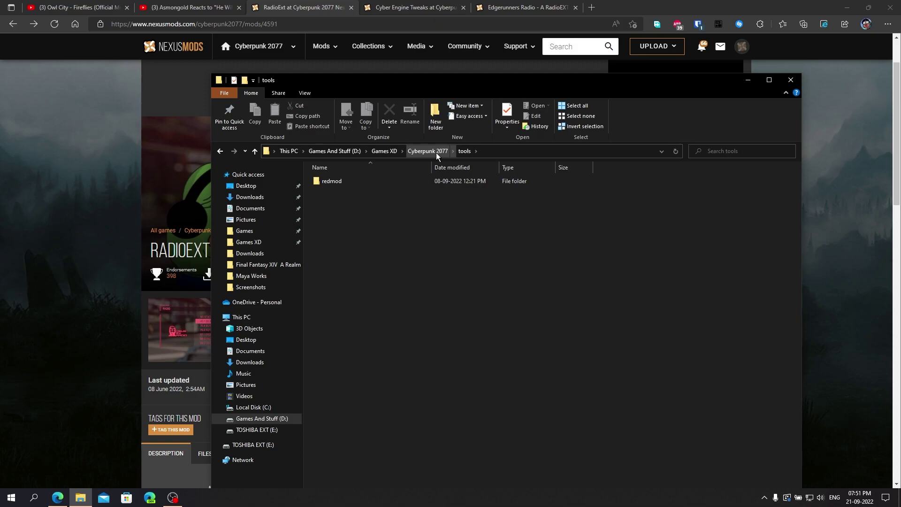
{"action": "key", "text": "alt+Tab"}
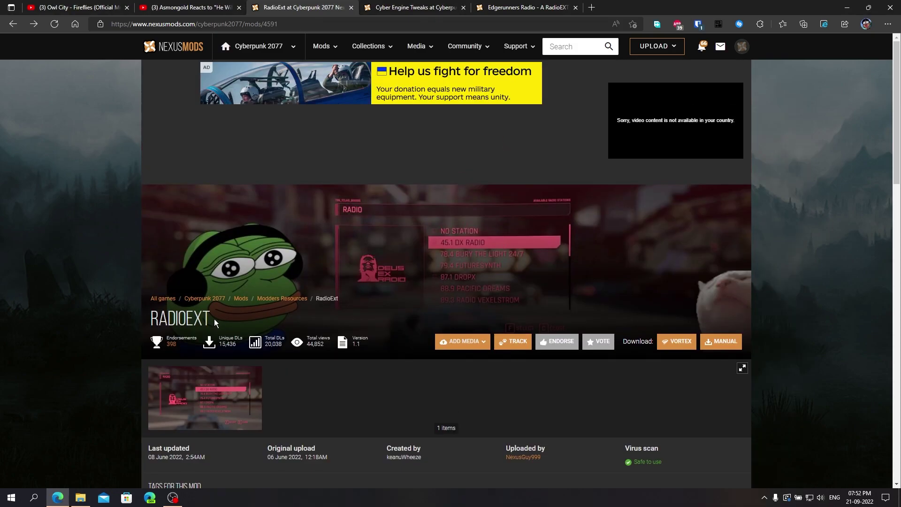
Step: Slow-download the Cyber Engine Tweaks zip and save it into the RadioEXT folder
{"action": "double_click", "coordinate": [216, 323]}
{"action": "left_click", "coordinate": [413, 8]}
{"action": "left_click_drag", "start_coordinate": [290, 319], "coordinate": [151, 319]}
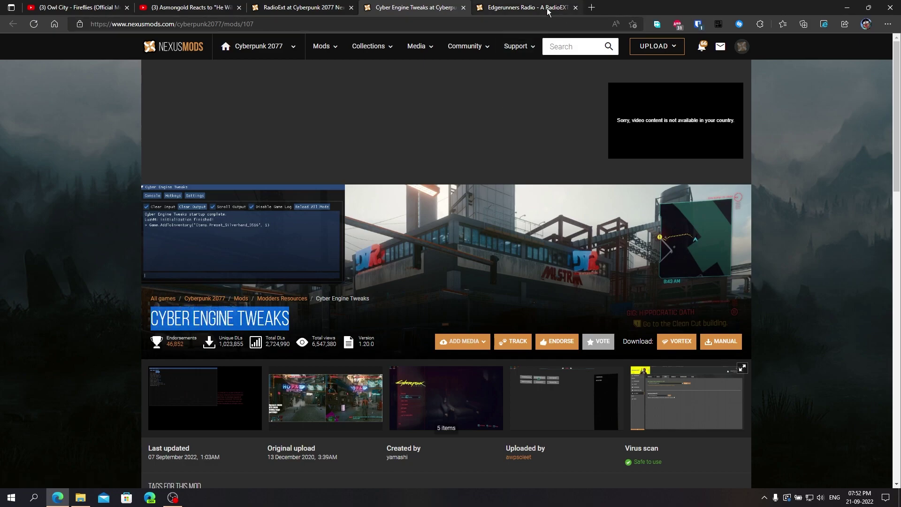
{"action": "left_click", "coordinate": [329, 10]}
{"action": "left_click", "coordinate": [451, 7]}
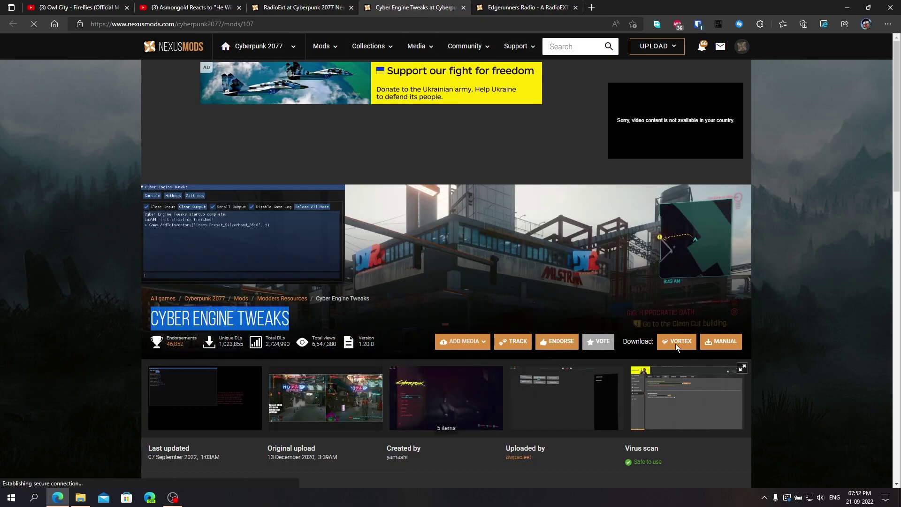
{"action": "left_click", "coordinate": [676, 342]}
{"action": "left_click", "coordinate": [509, 306]}
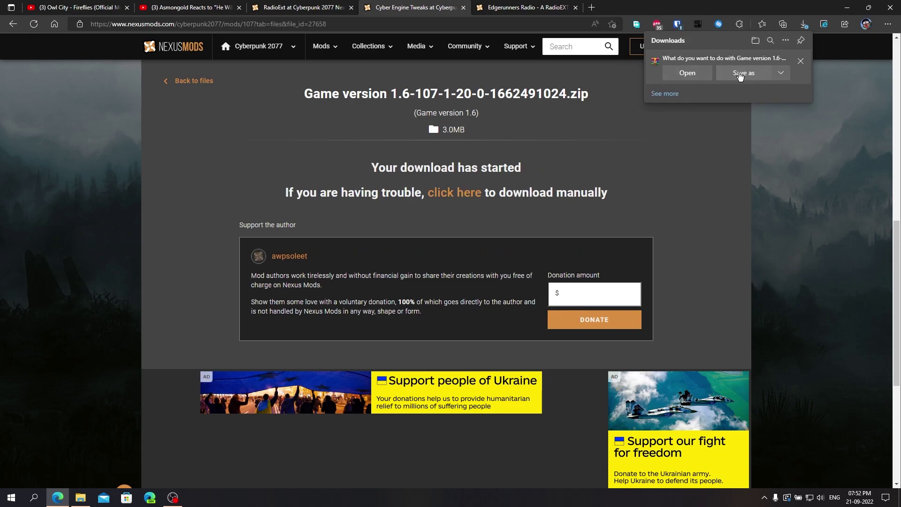
{"action": "left_click", "coordinate": [740, 75]}
{"action": "left_click", "coordinate": [185, 97]}
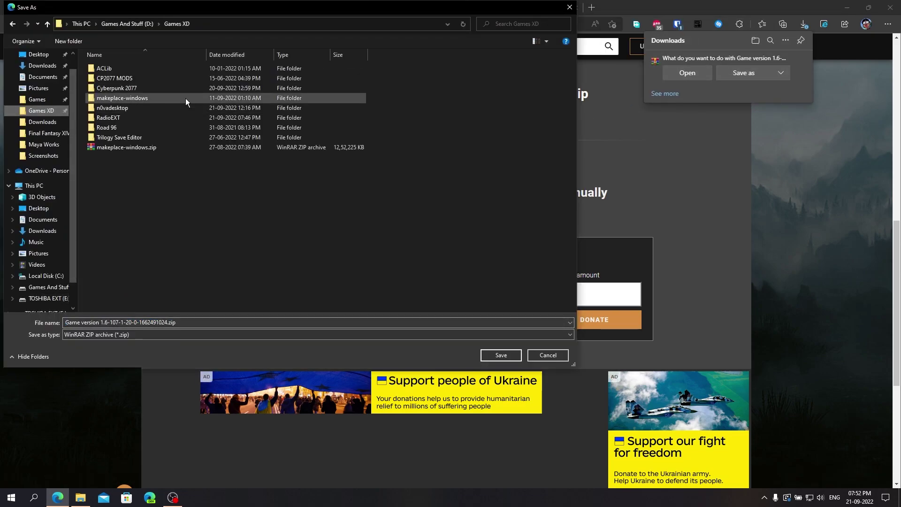
{"action": "double_click", "coordinate": [116, 117]}
{"action": "left_click", "coordinate": [501, 354]}
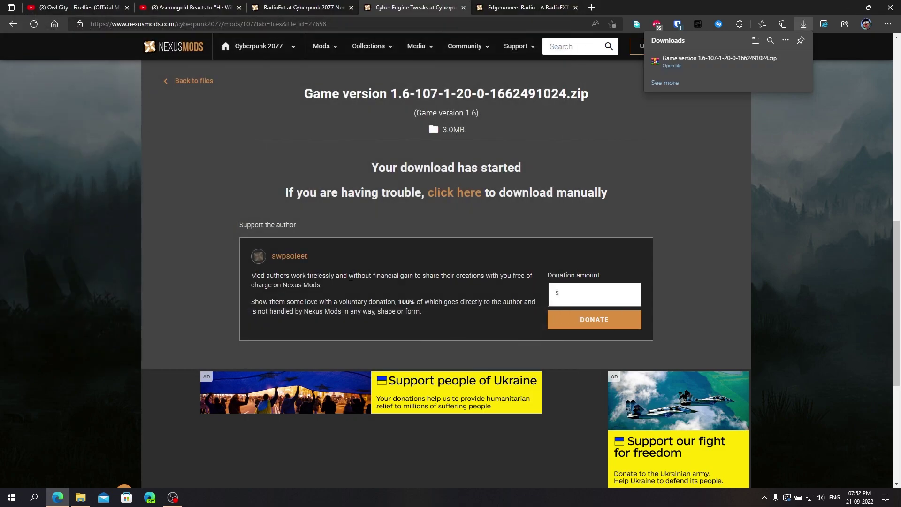
Step: Slow-download the RadioExt 1.1 zip and save it into RadioEXT as well
{"action": "left_click", "coordinate": [328, 8]}
{"action": "left_click", "coordinate": [670, 335]}
{"action": "left_click", "coordinate": [339, 302]}
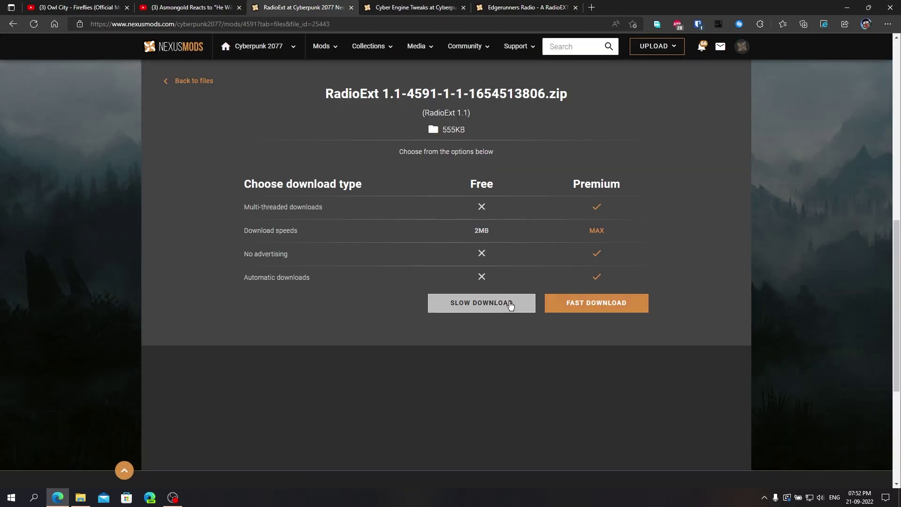
{"action": "left_click", "coordinate": [511, 305]}
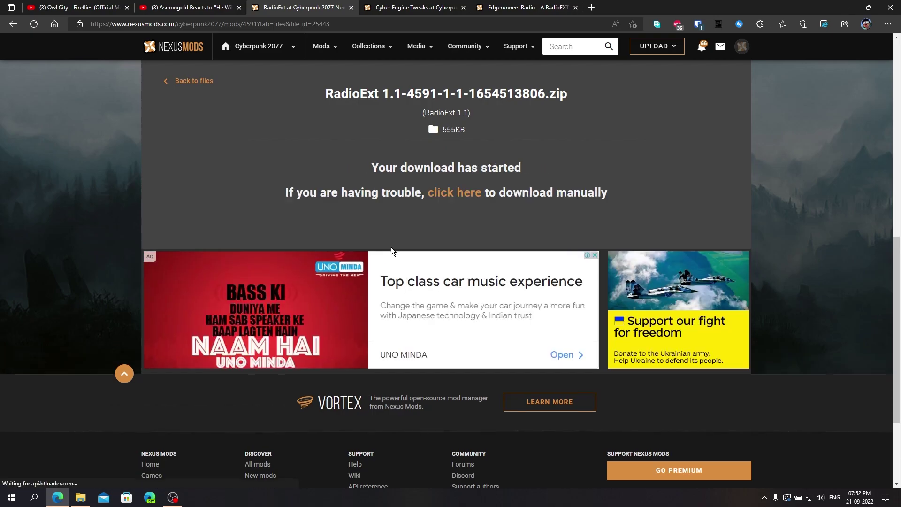
{"action": "left_click", "coordinate": [744, 73]}
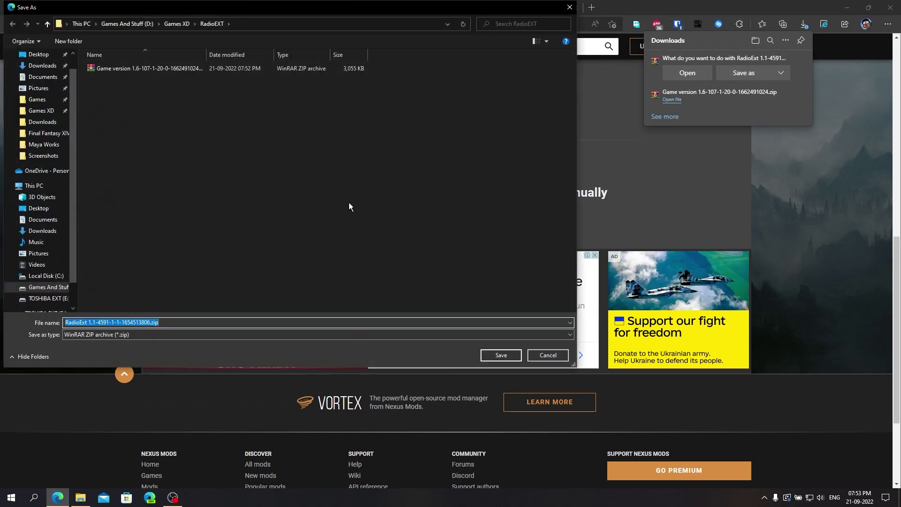
{"action": "left_click", "coordinate": [510, 355]}
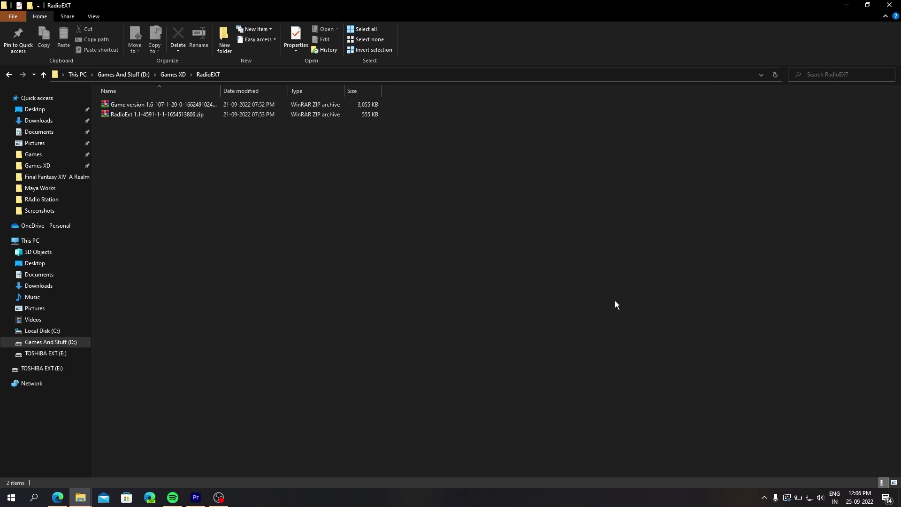
Step: Extract the Game version 1.6 and RadioExt 1.1 zips to their own folders, and snap the window left
{"action": "mouse_move", "coordinate": [210, 156]}
{"action": "left_mouse_down"}
{"action": "mouse_move", "coordinate": [240, 103]}
{"action": "mouse_move", "coordinate": [241, 115]}
{"action": "mouse_move", "coordinate": [202, 147]}
{"action": "left_mouse_up"}
{"action": "right_click", "coordinate": [144, 106]}
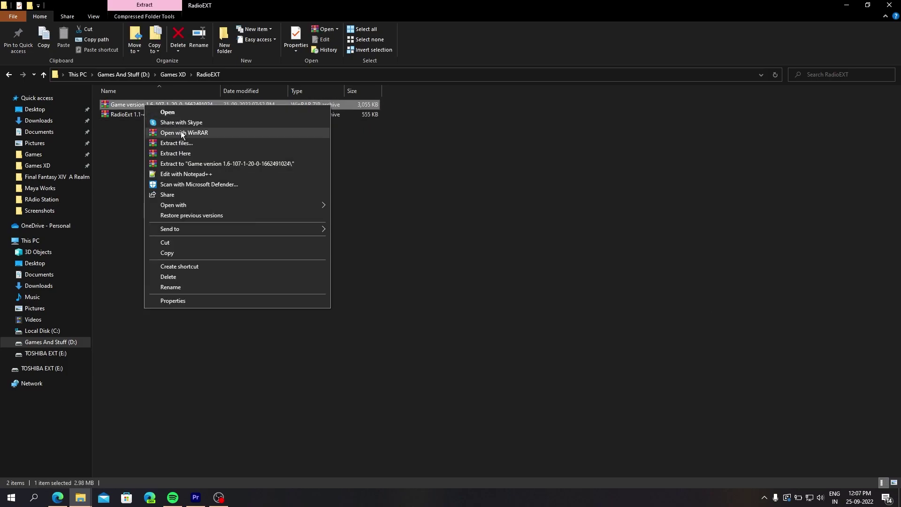
{"action": "left_click", "coordinate": [221, 162]}
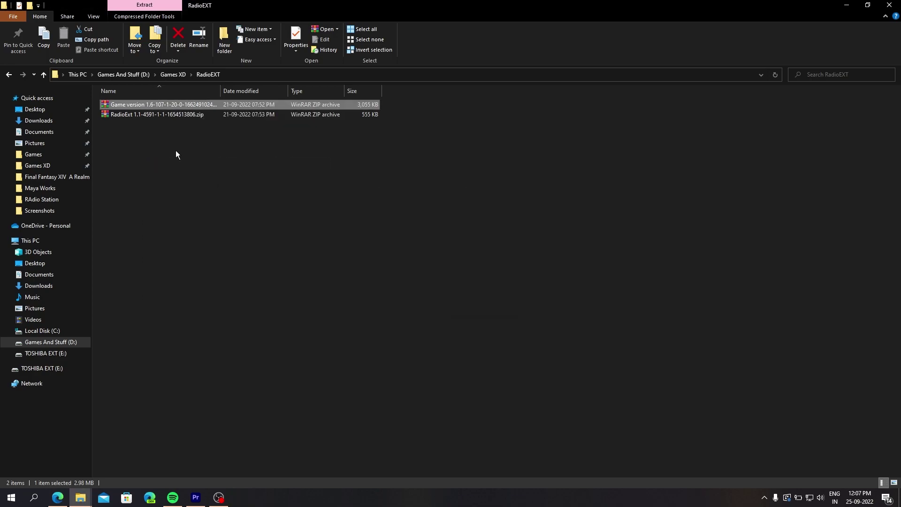
{"action": "right_click", "coordinate": [135, 126]}
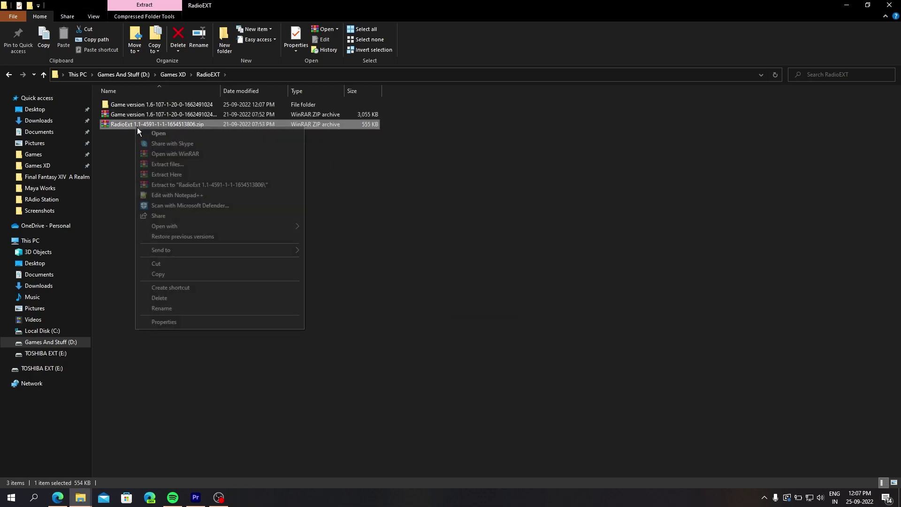
{"action": "left_click", "coordinate": [210, 185]}
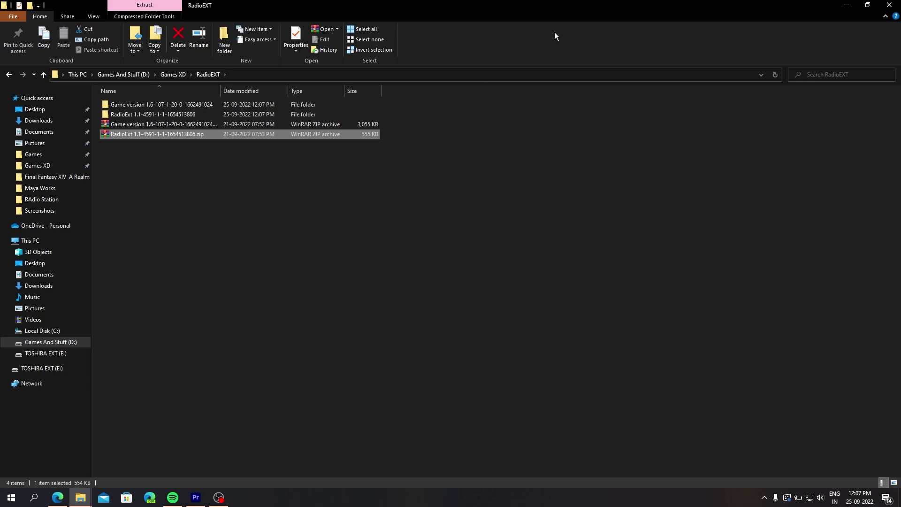
{"action": "key", "text": "super+Left"}
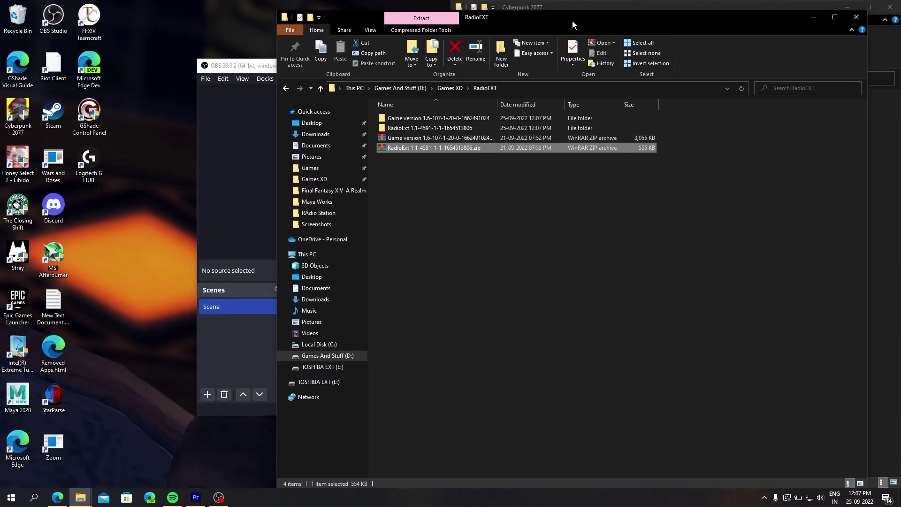
Step: Put Cyberpunk 2077 on the right and paste the Game version 1.6 bin folder into it
{"action": "left_click", "coordinate": [578, 92]}
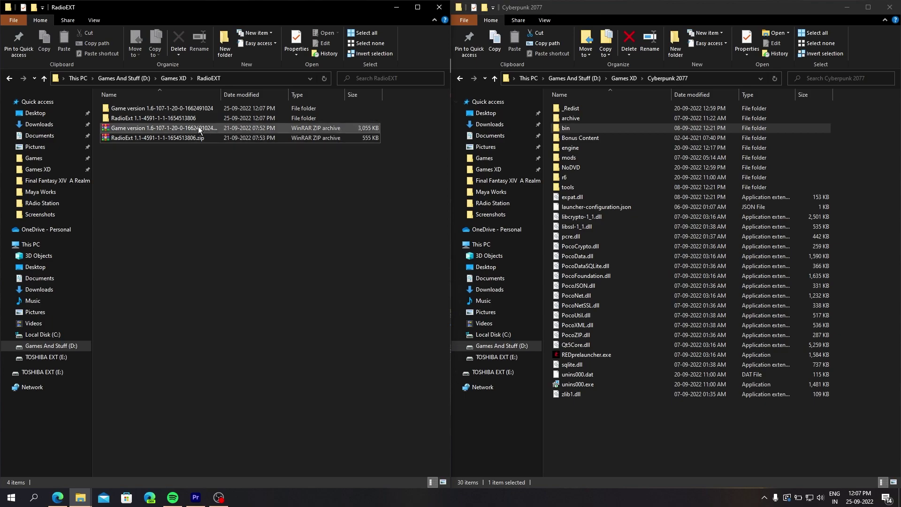
{"action": "double_click", "coordinate": [159, 107]}
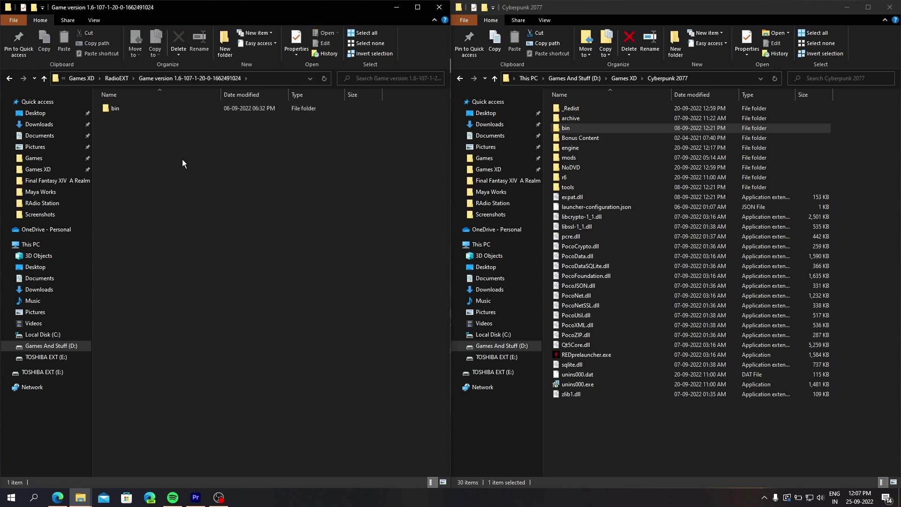
{"action": "left_click", "coordinate": [140, 109]}
{"action": "right_click", "coordinate": [140, 107]}
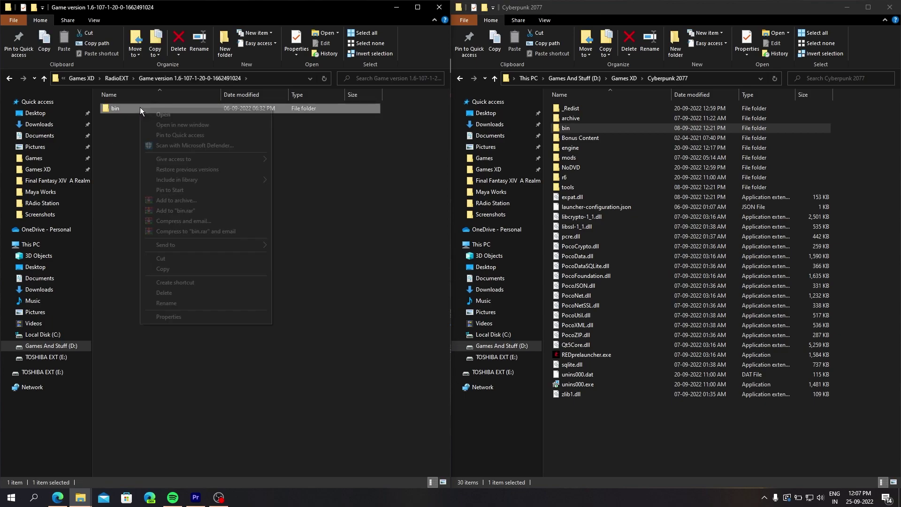
{"action": "left_click", "coordinate": [177, 270]}
{"action": "left_click", "coordinate": [871, 258]}
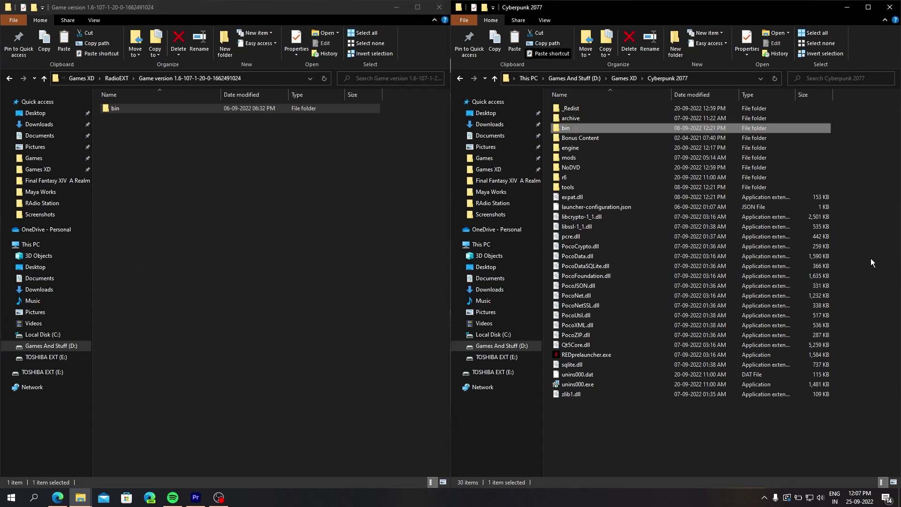
{"action": "right_click", "coordinate": [866, 201]}
{"action": "left_click", "coordinate": [845, 266]}
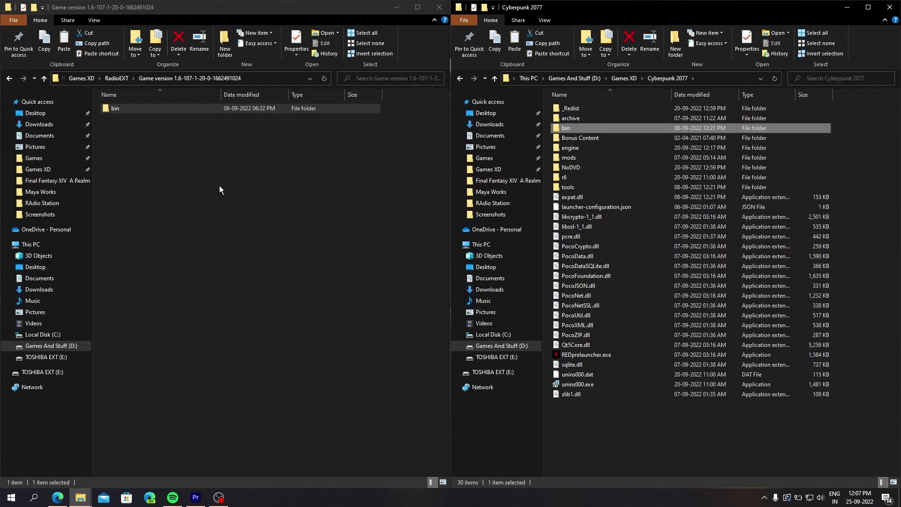
Step: Copy the RadioExt 1.1 bin folder into the Cyberpunk 2077 folder
{"action": "left_click", "coordinate": [113, 78]}
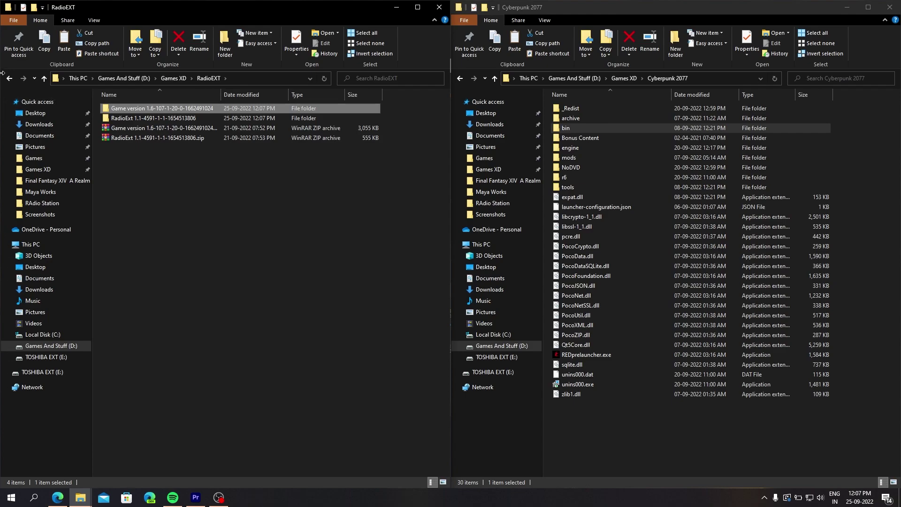
{"action": "double_click", "coordinate": [151, 118]}
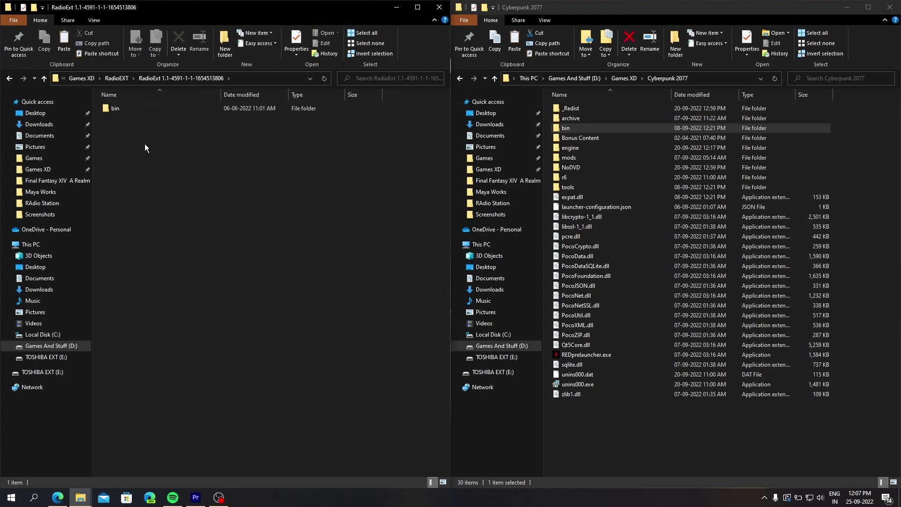
{"action": "left_click", "coordinate": [125, 108]}
{"action": "right_click", "coordinate": [117, 108]}
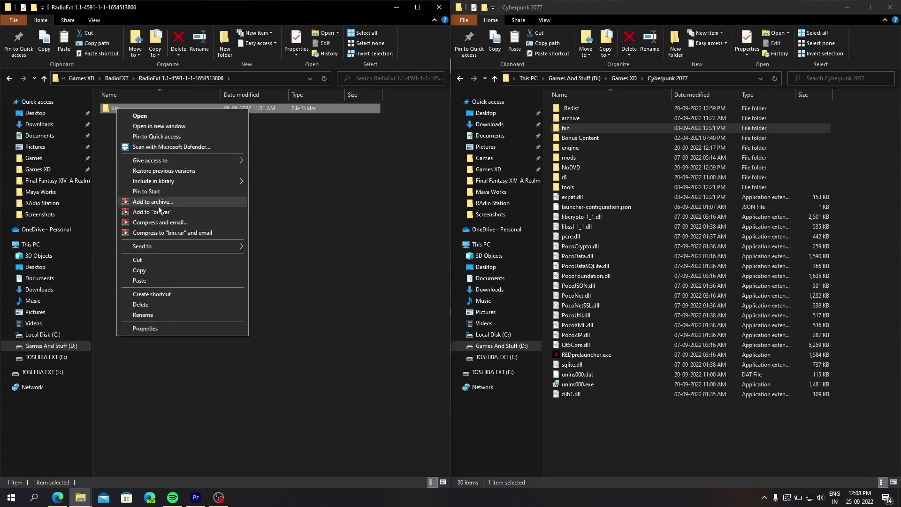
{"action": "left_click", "coordinate": [154, 269]}
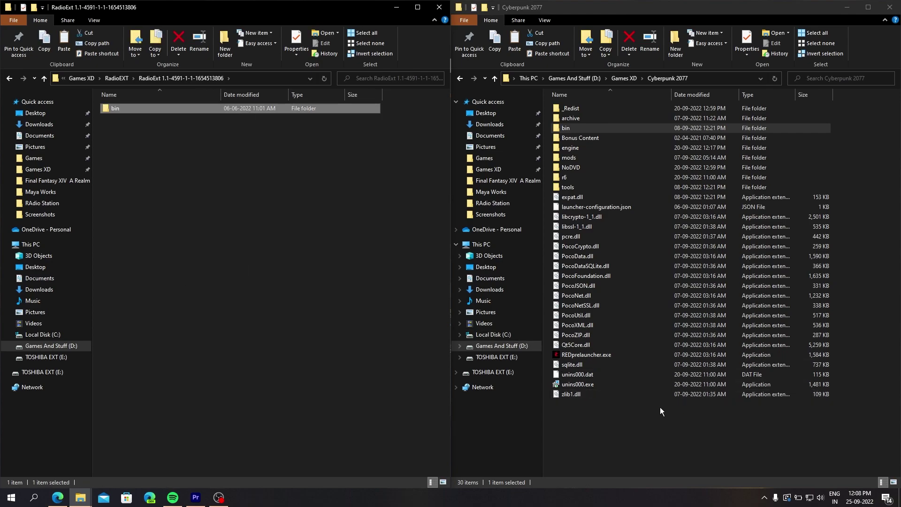
{"action": "left_click", "coordinate": [665, 425]}
{"action": "right_click", "coordinate": [649, 415]}
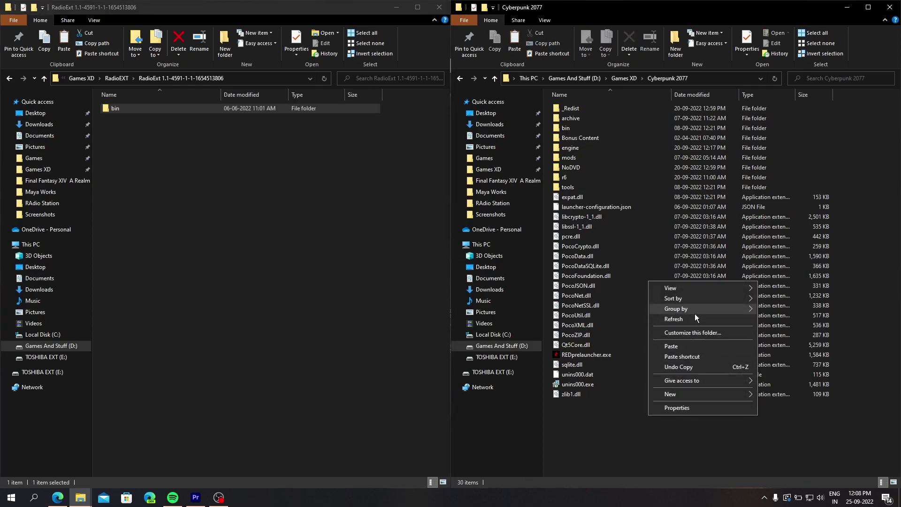
{"action": "left_click", "coordinate": [686, 343]}
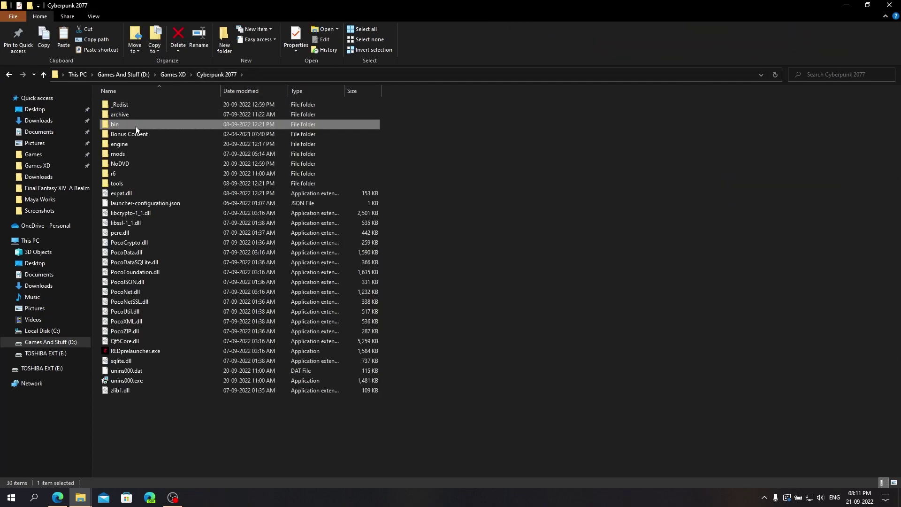
Step: Navigate bin > x64 > plugins > cyber_engine_tweaks > mods > radioExt > radios in the game folder
{"action": "double_click", "coordinate": [136, 126]}
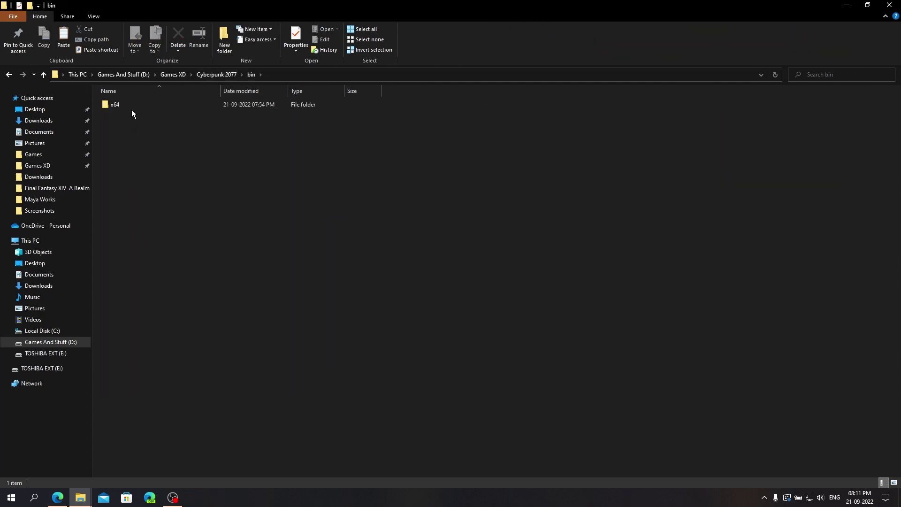
{"action": "double_click", "coordinate": [132, 108]}
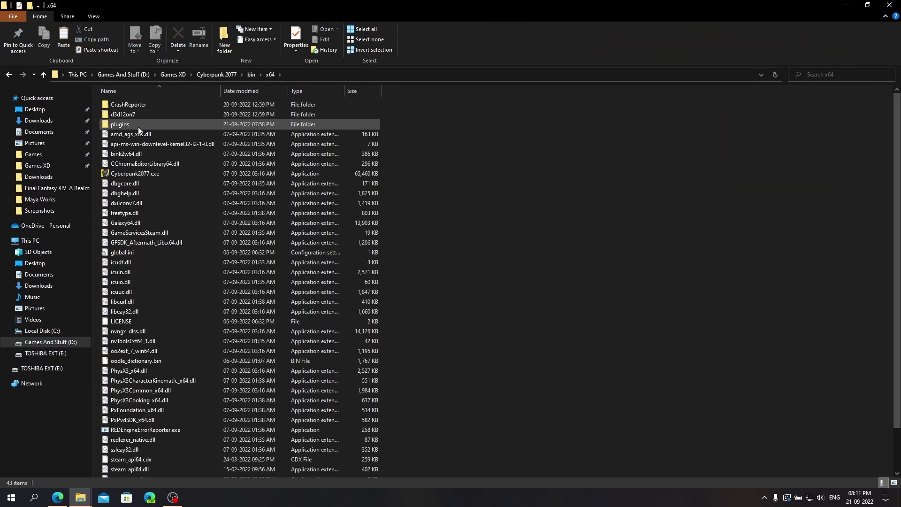
{"action": "double_click", "coordinate": [138, 125]}
{"action": "double_click", "coordinate": [154, 104]}
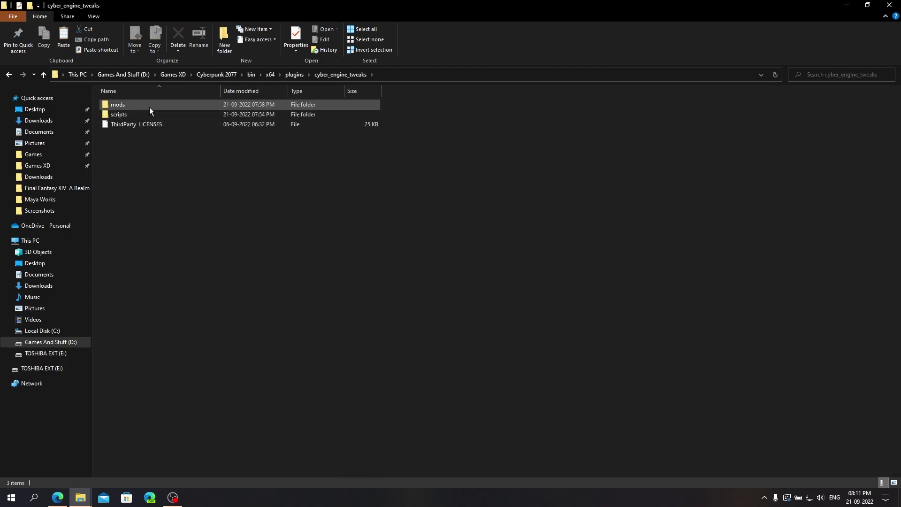
{"action": "double_click", "coordinate": [149, 107]}
{"action": "double_click", "coordinate": [134, 108]}
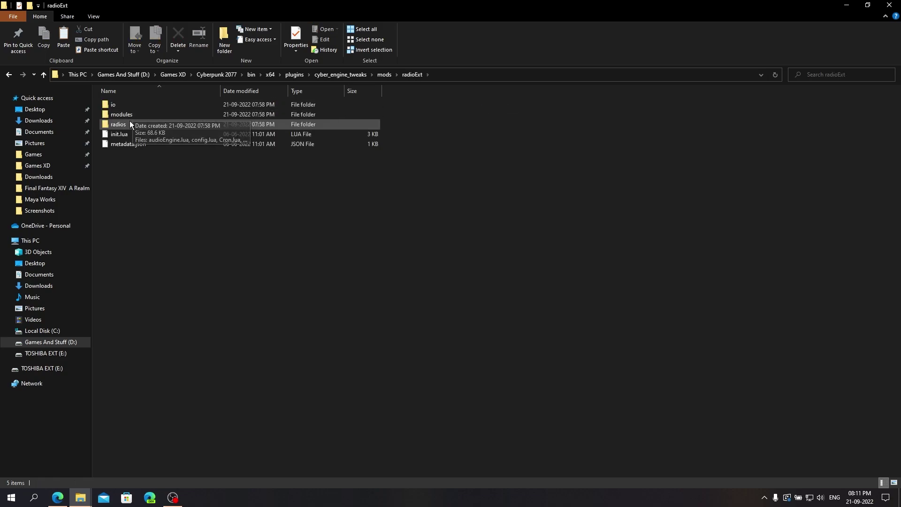
{"action": "left_click_drag", "start_coordinate": [124, 177], "coordinate": [202, 103]}
{"action": "left_click", "coordinate": [162, 169]}
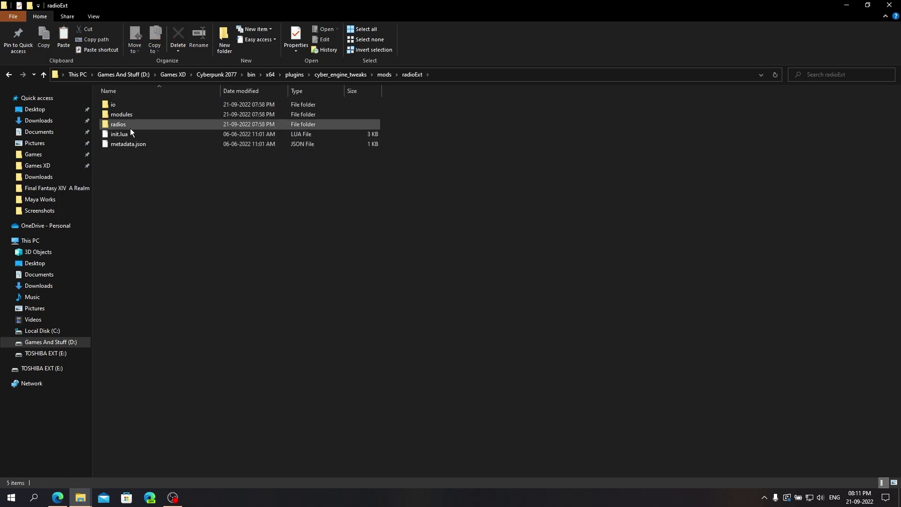
{"action": "double_click", "coordinate": [131, 126]}
Step: Create an AudioLibrary folder in radios, then return to radioExt and select metadata.json
{"action": "right_click", "coordinate": [159, 172]}
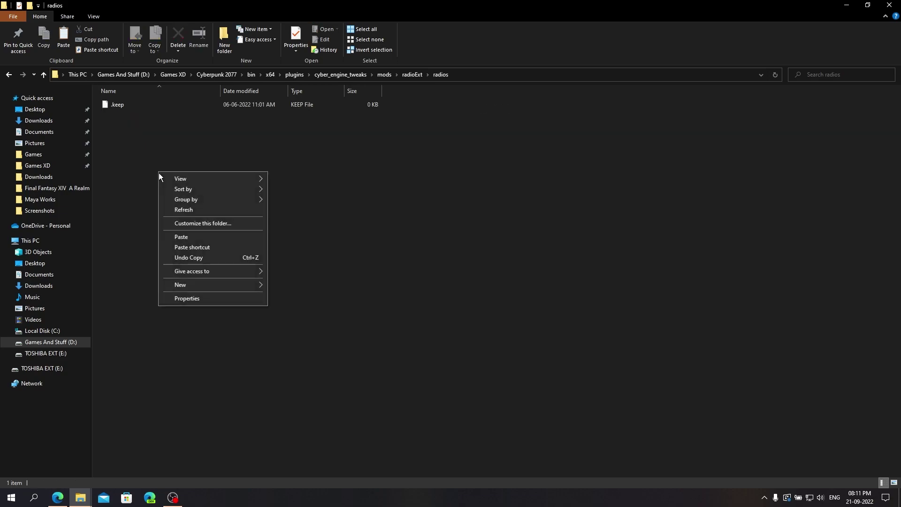
{"action": "mouse_move", "coordinate": [212, 285]}
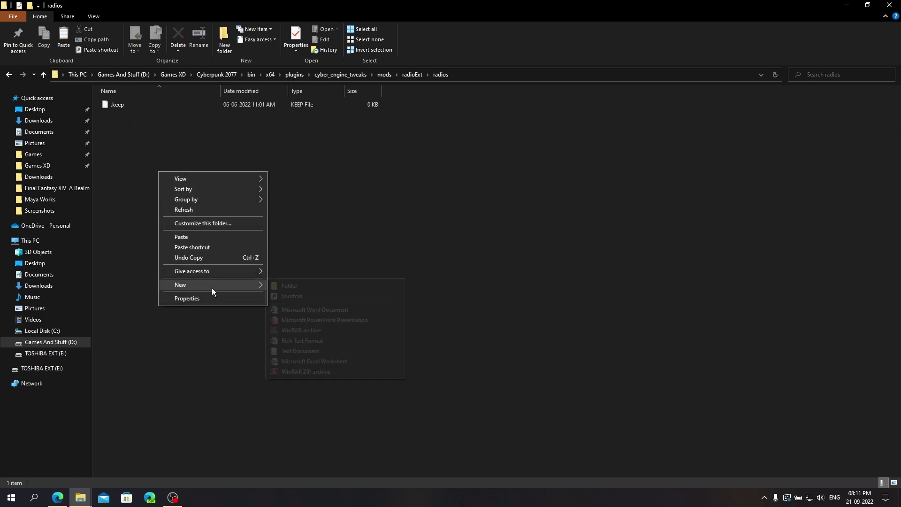
{"action": "left_click", "coordinate": [280, 286]}
{"action": "type", "text": "Audio"}
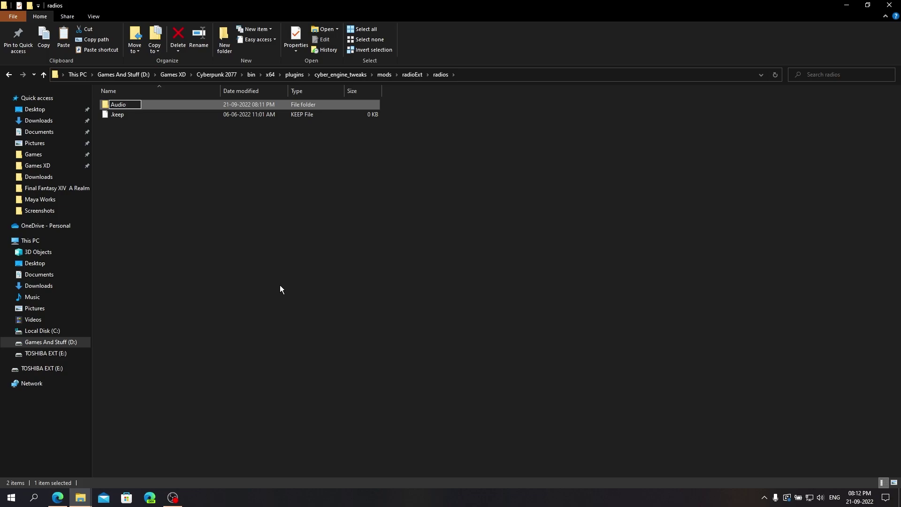
{"action": "type", "text": "Li"}
{"action": "type", "text": "bary"}
{"action": "type", "text": "rary"}
{"action": "key", "text": "Return"}
{"action": "double_click", "coordinate": [140, 106]}
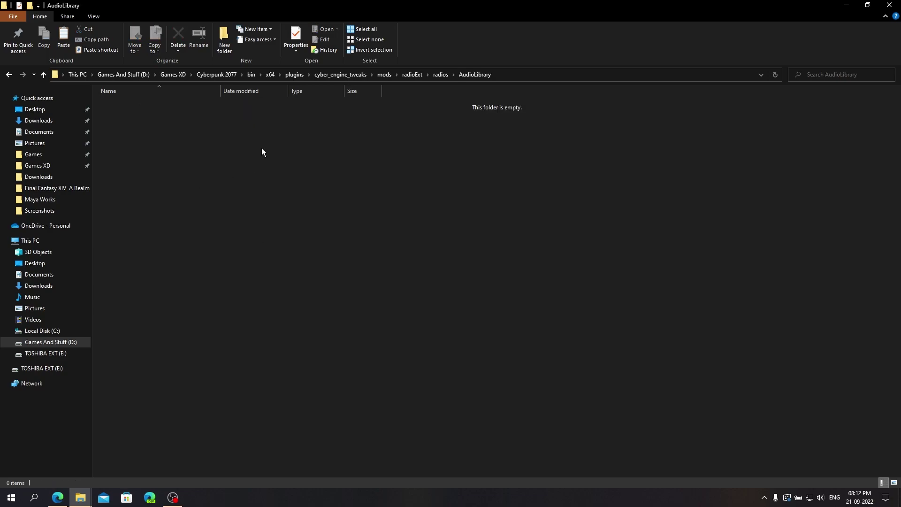
{"action": "left_click", "coordinate": [418, 76]}
{"action": "left_click", "coordinate": [131, 144]}
Step: Copy metadata.json from radioExt and paste it into radios\AudioLibrary
{"action": "right_click", "coordinate": [119, 144]}
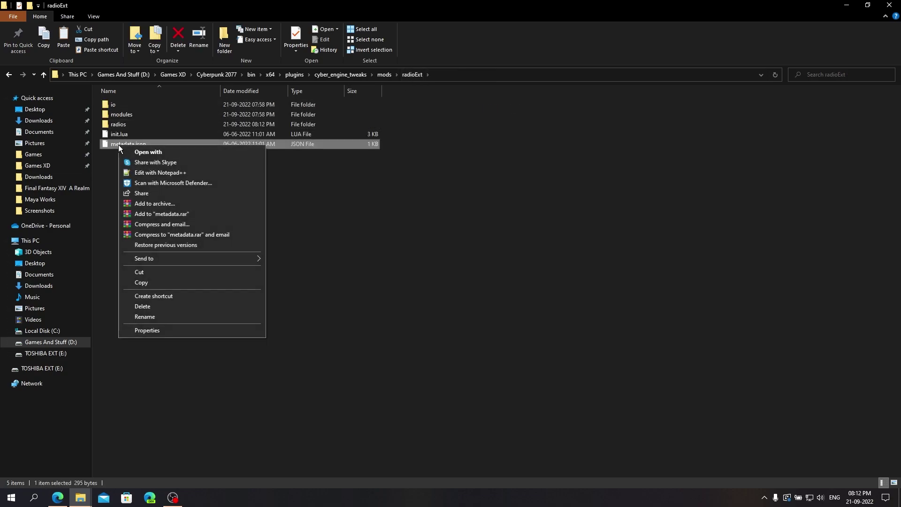
{"action": "left_click", "coordinate": [140, 282]}
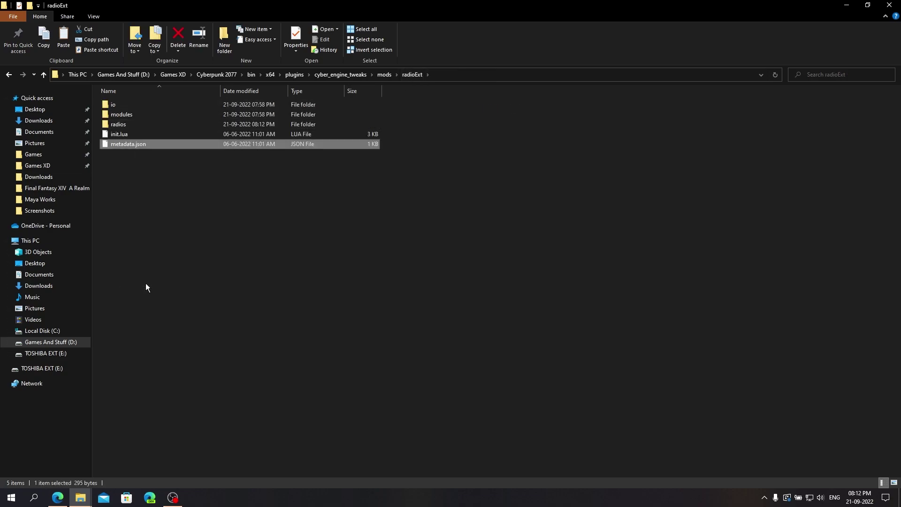
{"action": "double_click", "coordinate": [121, 124]}
{"action": "double_click", "coordinate": [134, 105]}
{"action": "right_click", "coordinate": [142, 149]}
{"action": "left_click", "coordinate": [183, 214]}
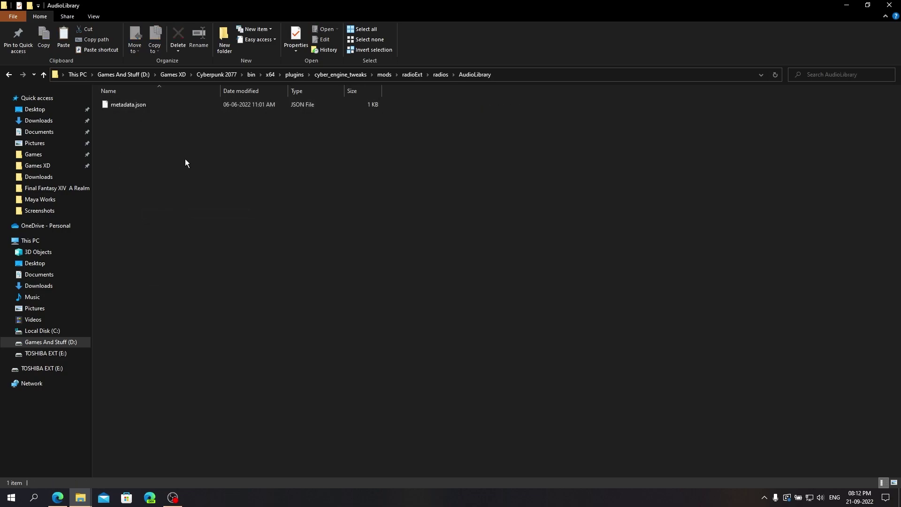
{"action": "right_click", "coordinate": [137, 105]}
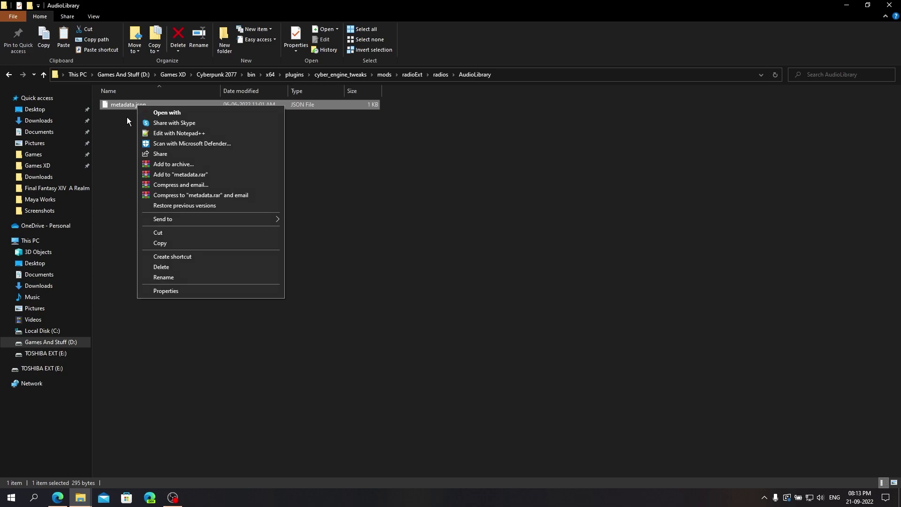
Step: Open the AudioLibrary metadata.json in Notepad++, maximized and zoomed in, dismissing the AutoPlay notice
{"action": "left_click", "coordinate": [184, 135]}
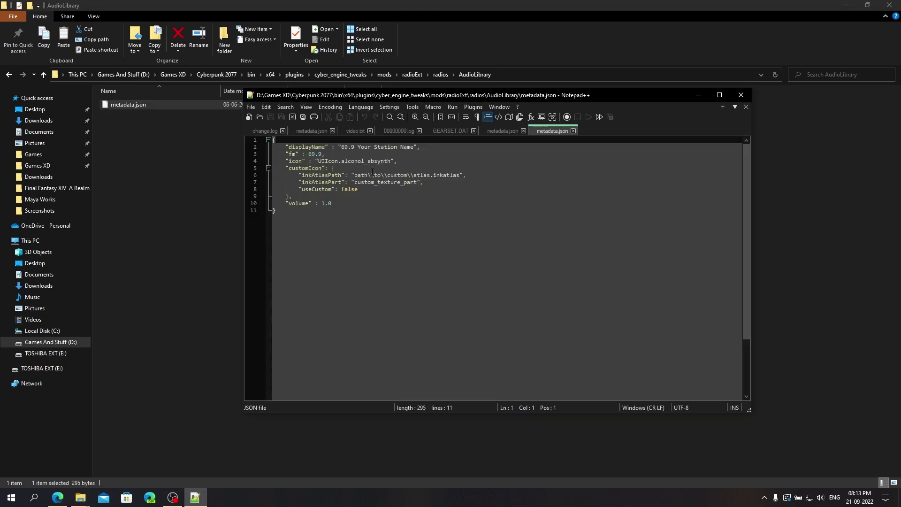
{"action": "double_click", "coordinate": [607, 93]}
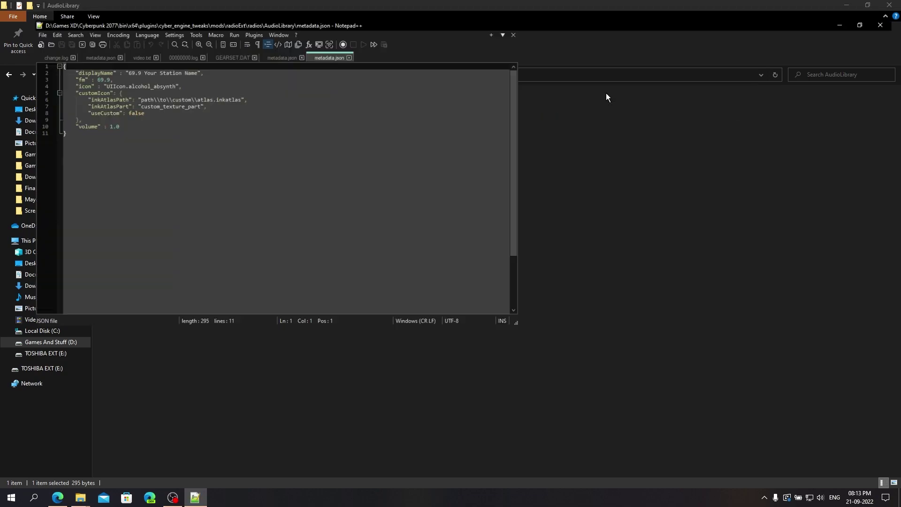
{"action": "scroll", "coordinate": [204, 128], "scroll_direction": "up", "scroll_amount": 12}
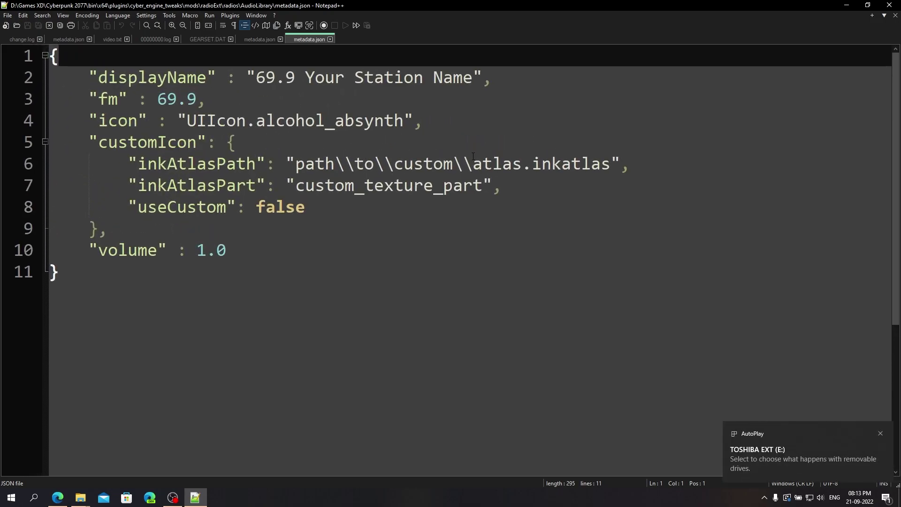
{"action": "left_click", "coordinate": [880, 433]}
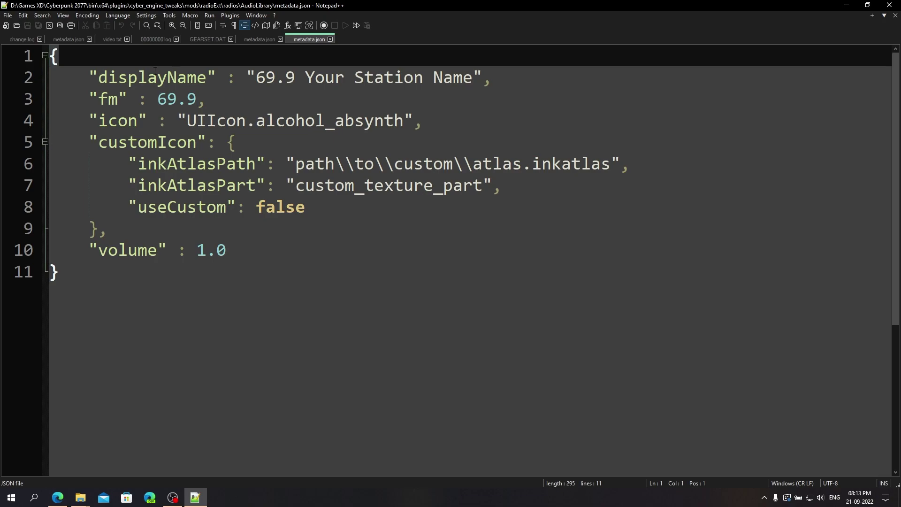
{"action": "left_click", "coordinate": [303, 78]}
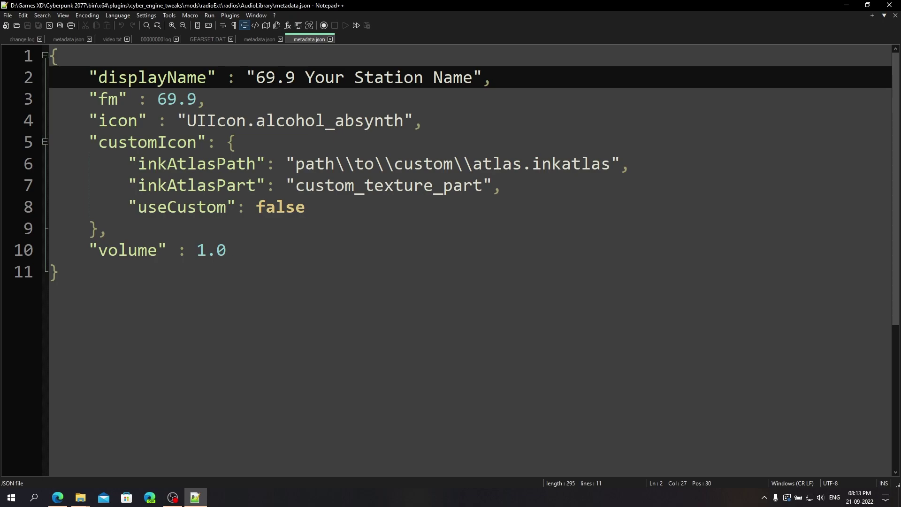
Step: Change displayName to '121.3 Frenzy' and the fm value from 69.9 to 121.3
{"action": "left_click_drag", "start_coordinate": [258, 78], "coordinate": [471, 78]}
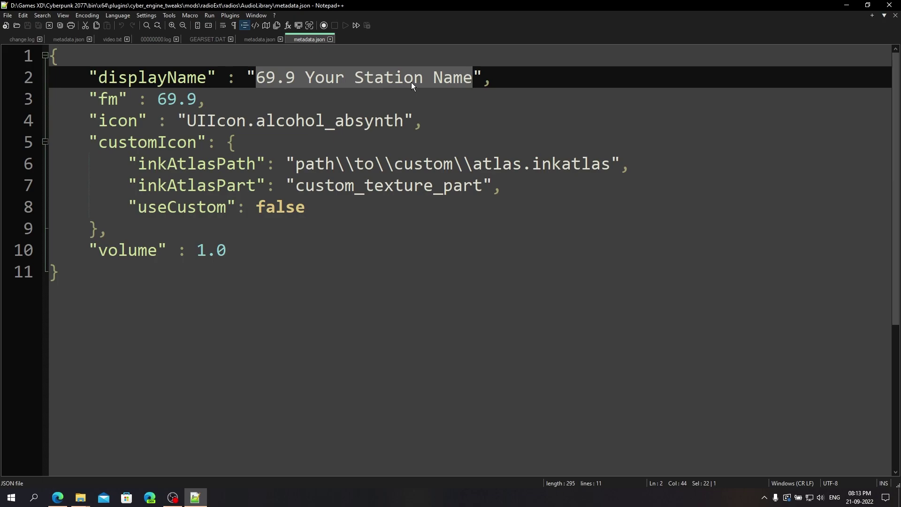
{"action": "type", "text": "1"}
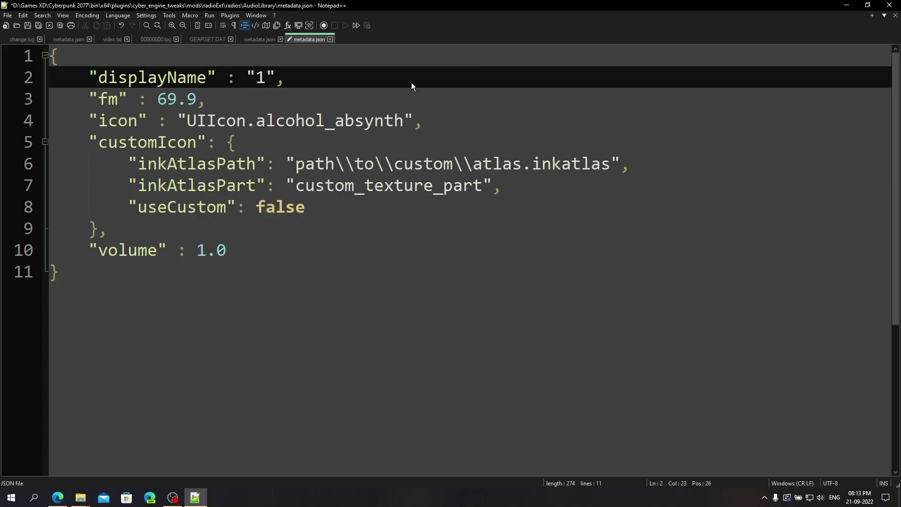
{"action": "type", "text": "21.3 Frenzy"}
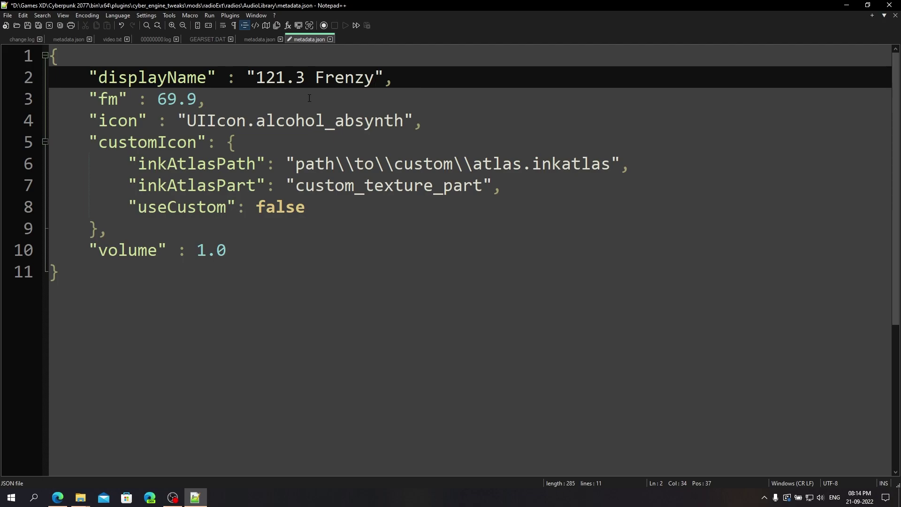
{"action": "key", "text": "Down"}
{"action": "key", "text": "Left"}
{"action": "key", "text": "BackSpace"}
{"action": "key", "text": "BackSpace"}
{"action": "key", "text": "BackSpace"}
{"action": "key", "text": "BackSpace"}
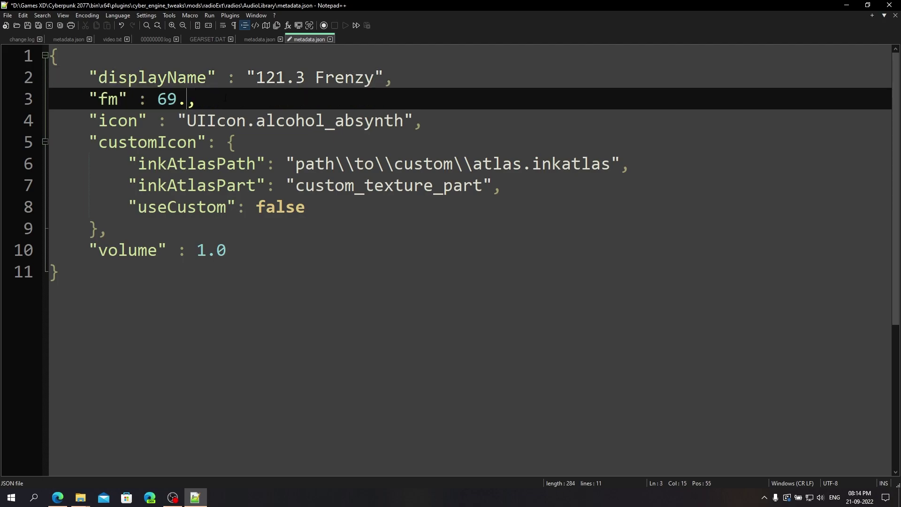
{"action": "type", "text": "121.3"}
Step: Set volume to 2.0, then save metadata.json and close Notepad++
{"action": "left_click", "coordinate": [183, 123]}
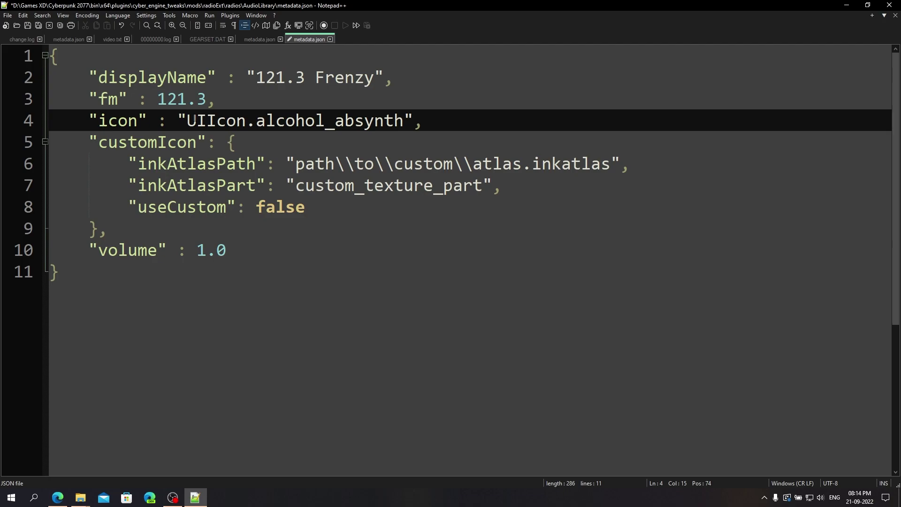
{"action": "left_click", "coordinate": [206, 250]}
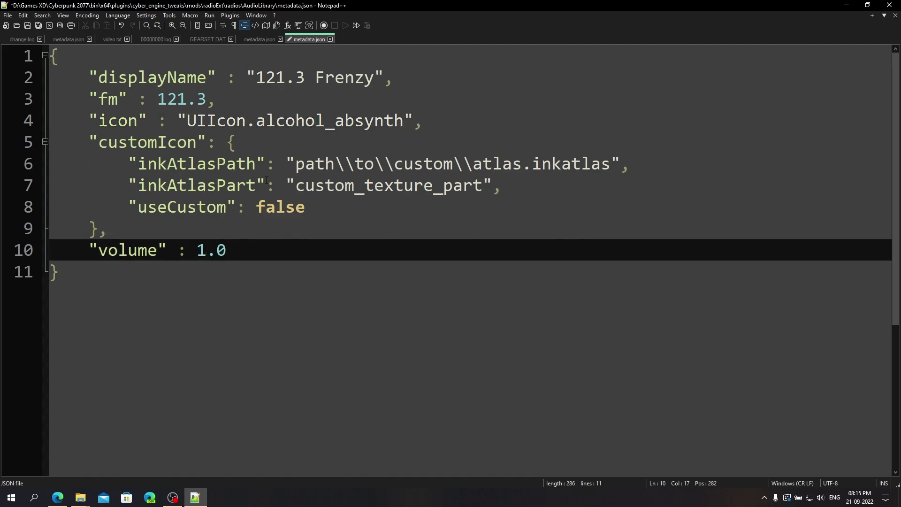
{"action": "key", "text": "BackSpace"}
{"action": "type", "text": "2"}
{"action": "left_click", "coordinate": [8, 15]}
{"action": "left_click", "coordinate": [28, 88]}
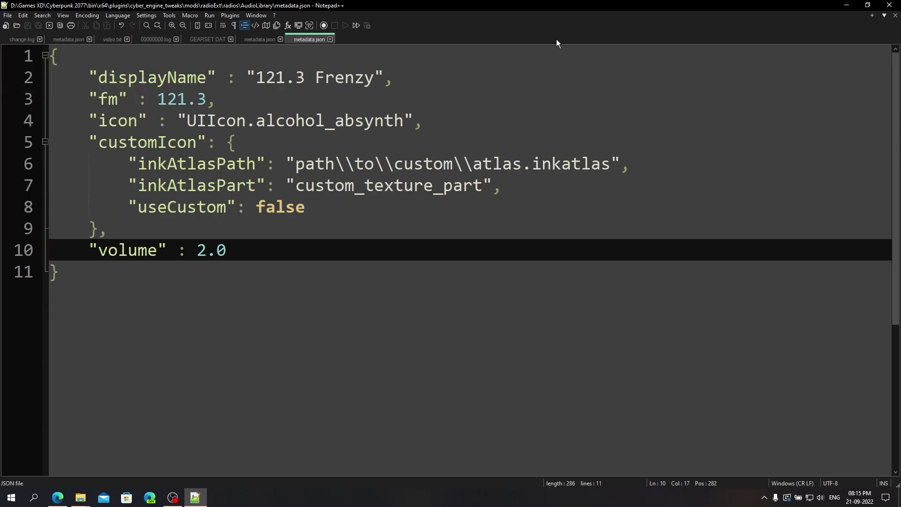
{"action": "left_click", "coordinate": [890, 6]}
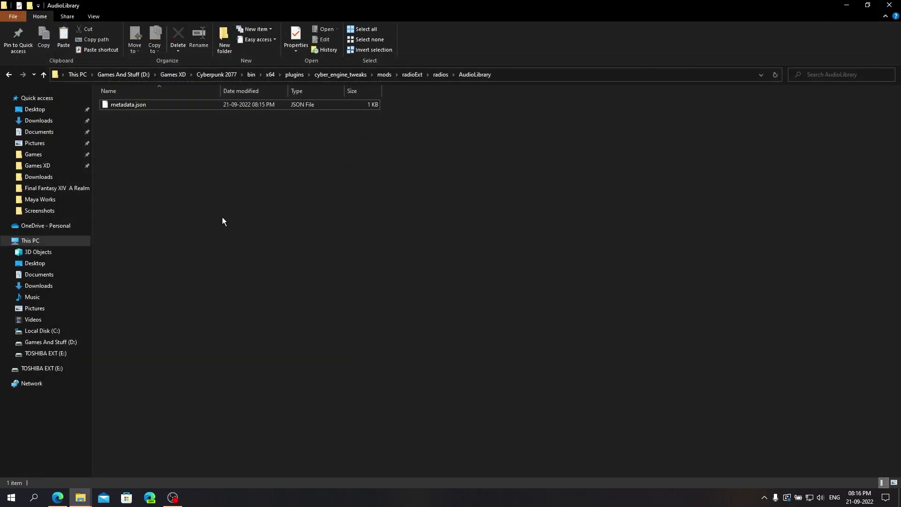
Step: Bring the Music folder window to the front and move it down and to the right
{"action": "mouse_move", "coordinate": [80, 496]}
{"action": "left_click", "coordinate": [135, 461]}
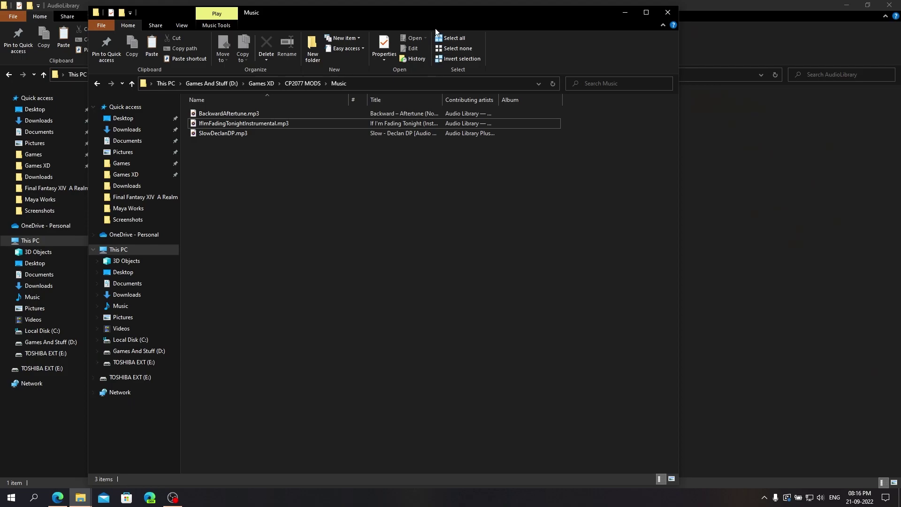
{"action": "left_click_drag", "start_coordinate": [430, 19], "coordinate": [540, 57]}
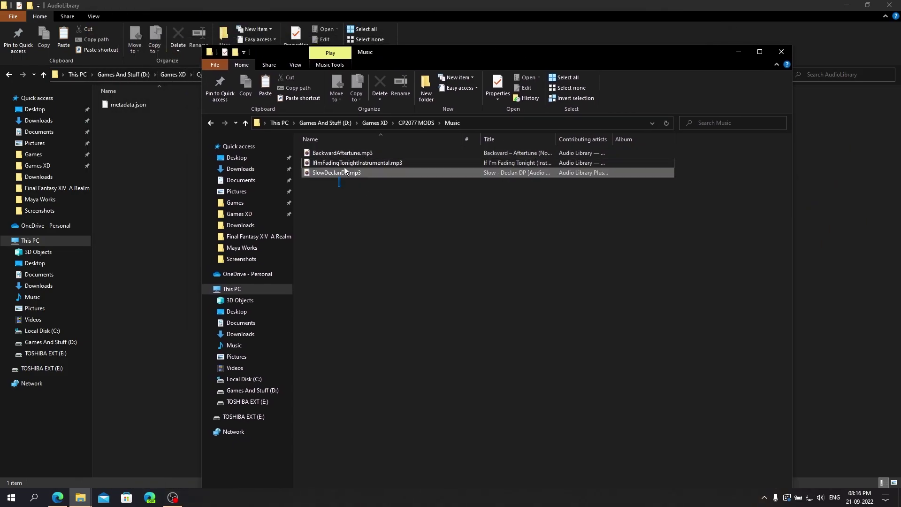
Step: Select only BackwardAftertune.mp3 and open its Properties, showing a 6.74 MB size
{"action": "key", "text": "ctrl+a"}
{"action": "left_click", "coordinate": [375, 210]}
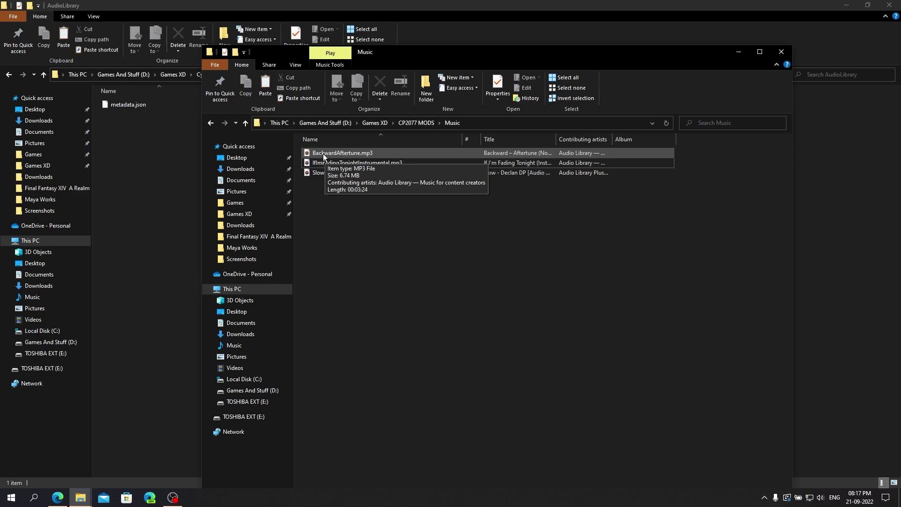
{"action": "key", "text": "ctrl+a"}
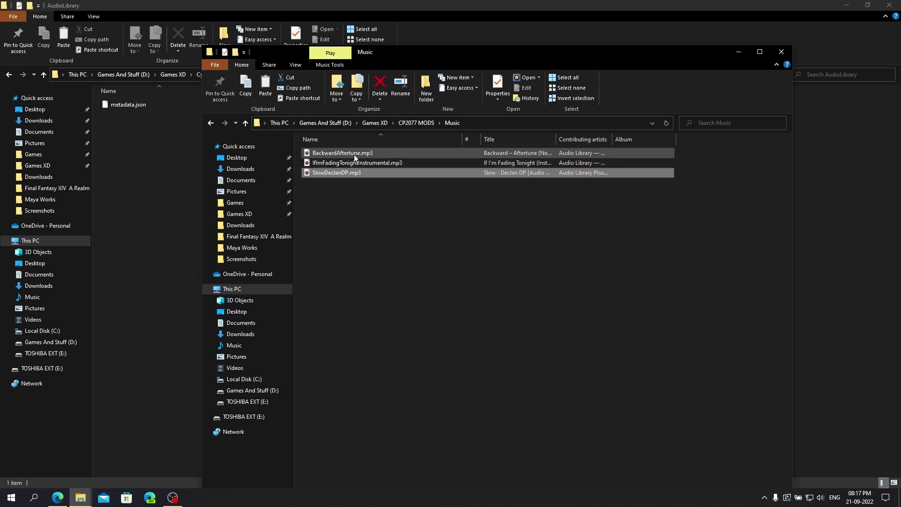
{"action": "left_click", "coordinate": [519, 162], "text": "ctrl"}
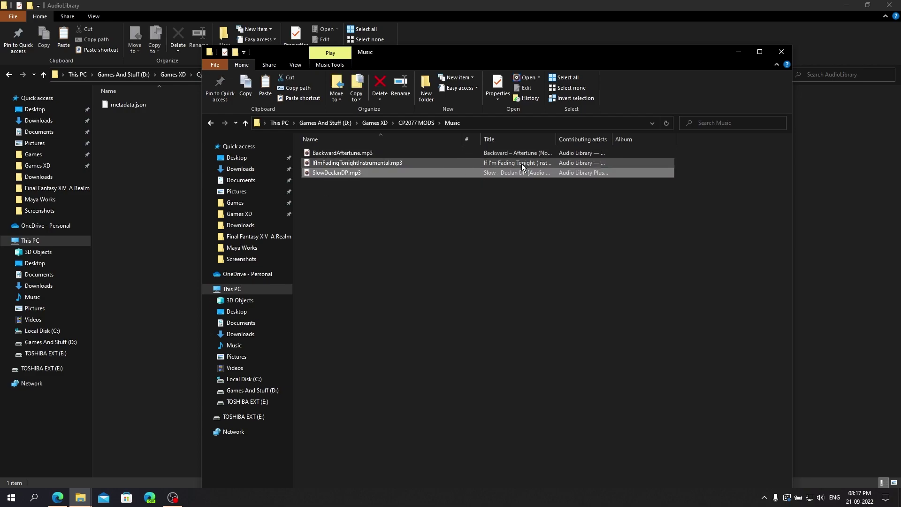
{"action": "left_click", "coordinate": [425, 153]}
{"action": "right_click", "coordinate": [373, 155]}
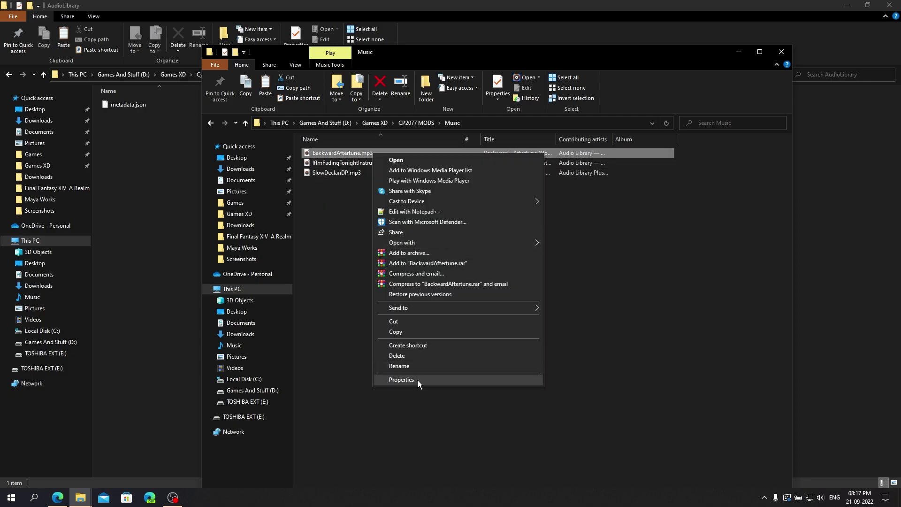
{"action": "left_click", "coordinate": [401, 379]}
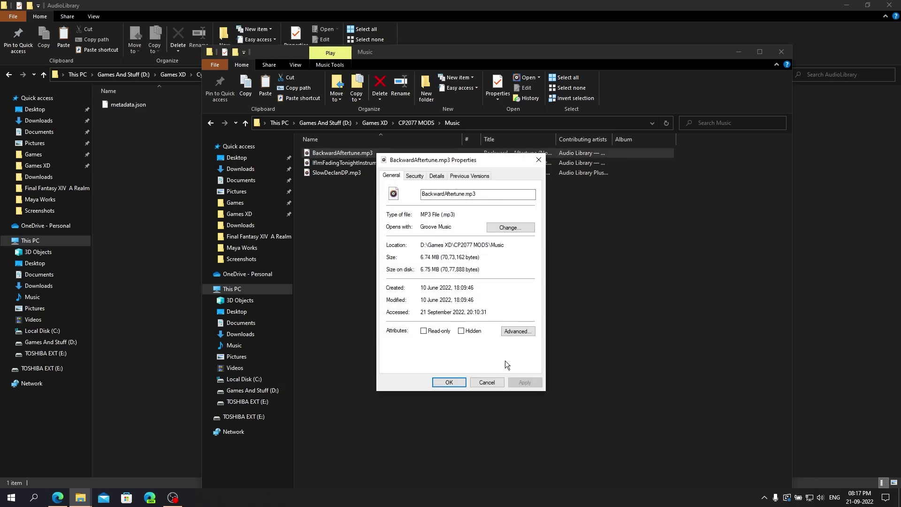